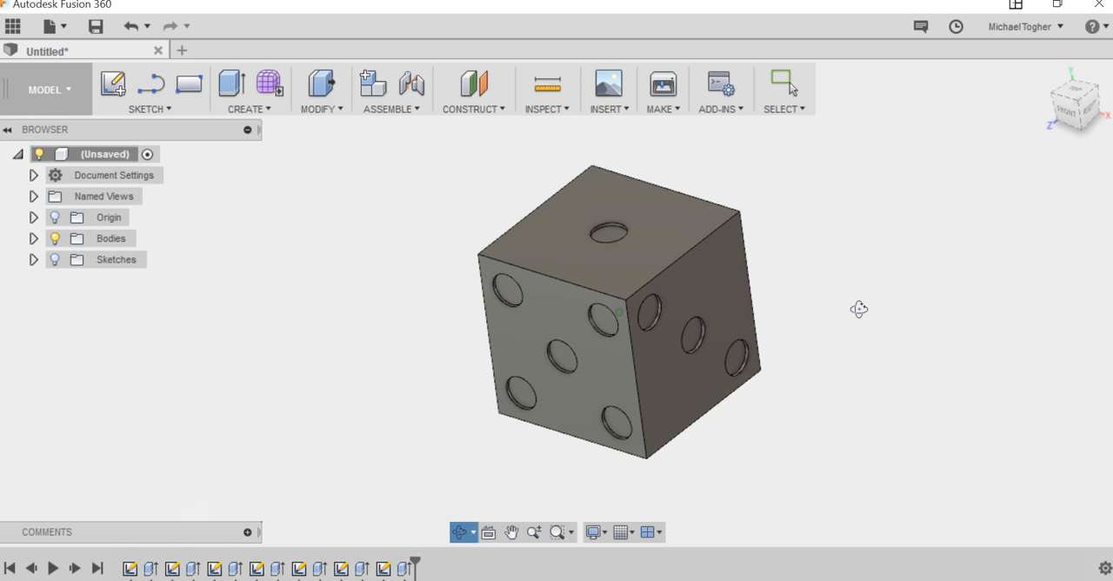
# Step: Start a Fillet on the die and select the four edges around its one-dot top face
pyautogui.press('Escape')
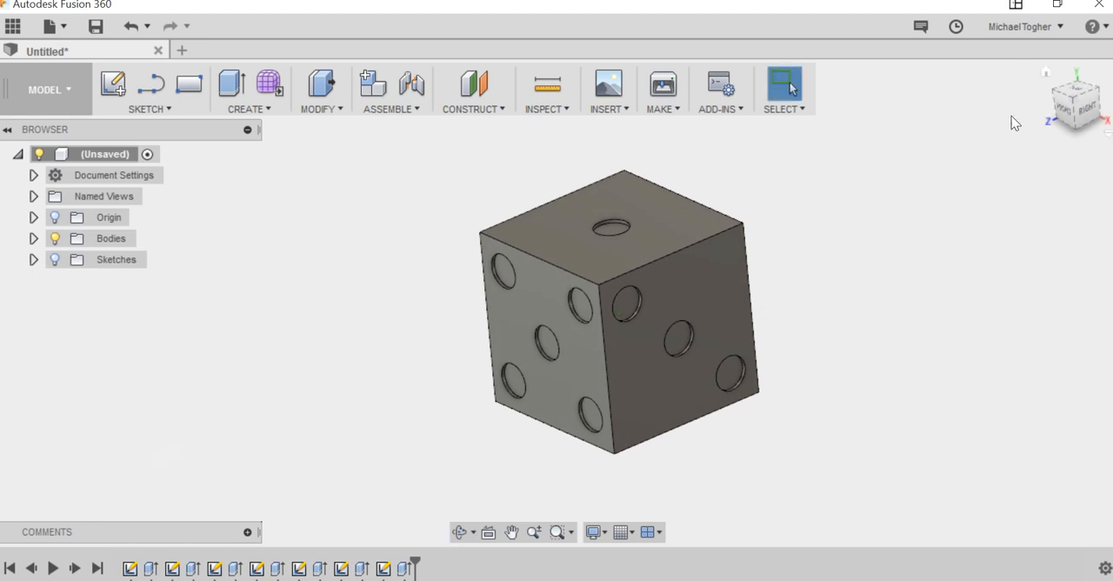
pyautogui.click(1053, 70)
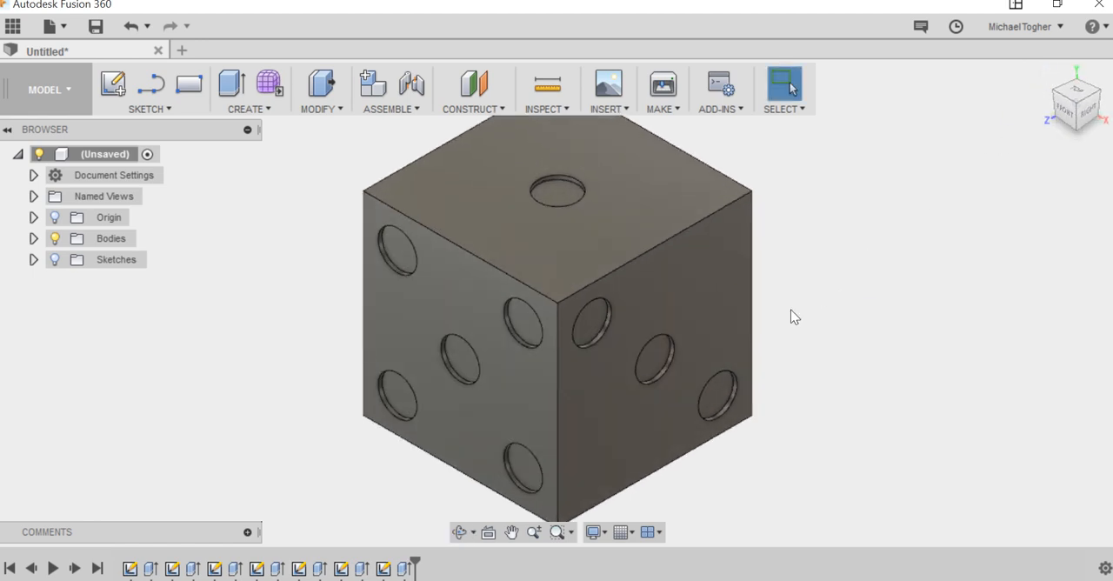
pyautogui.scroll(-2, 794, 317)
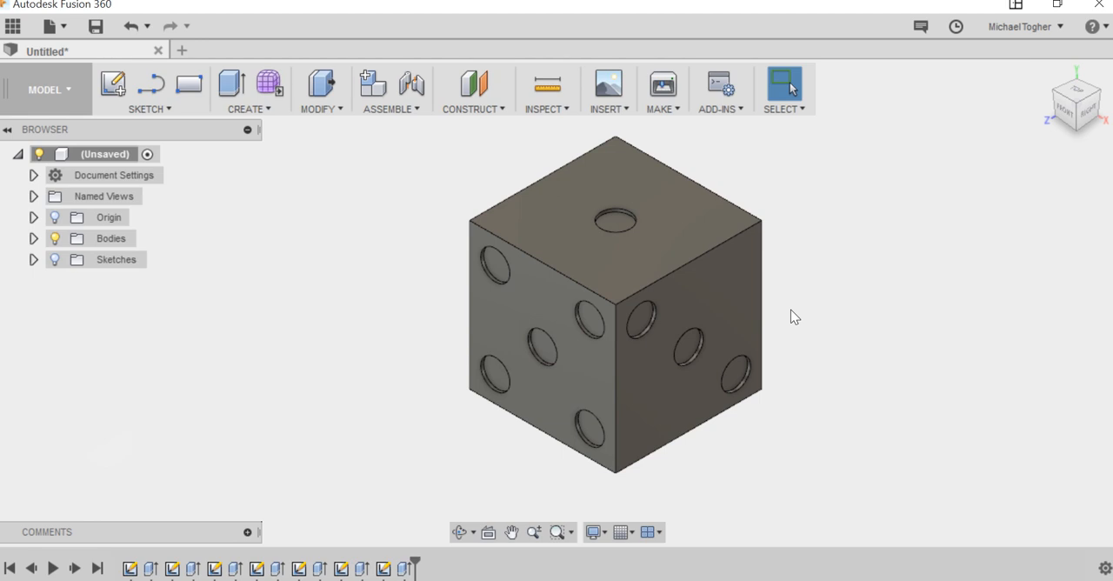
pyautogui.scroll(-1, 852, 320)
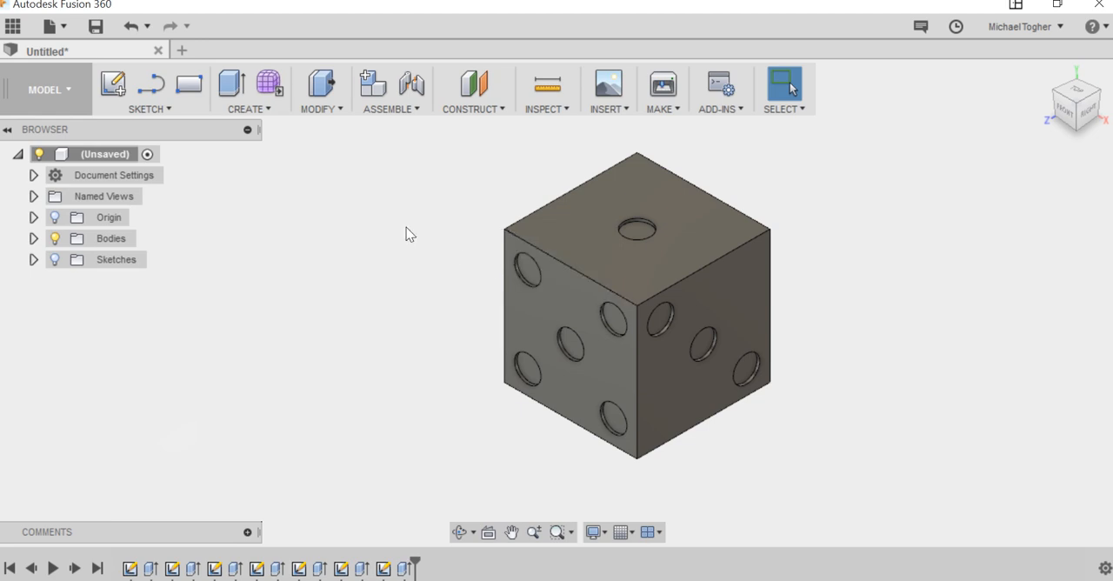
pyautogui.click(340, 117)
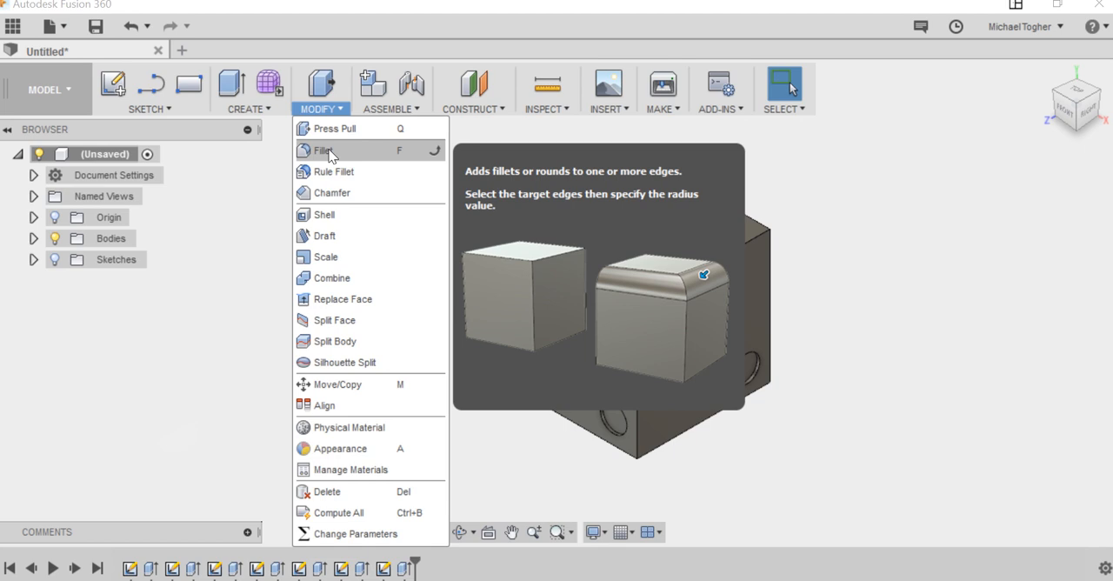
pyautogui.click(326, 150)
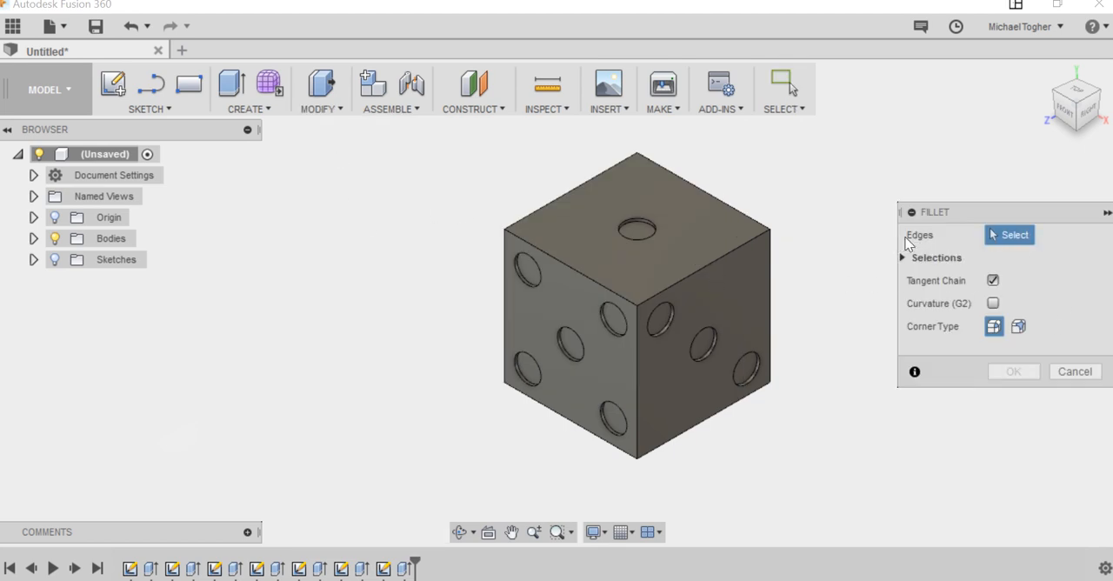
pyautogui.click(573, 267)
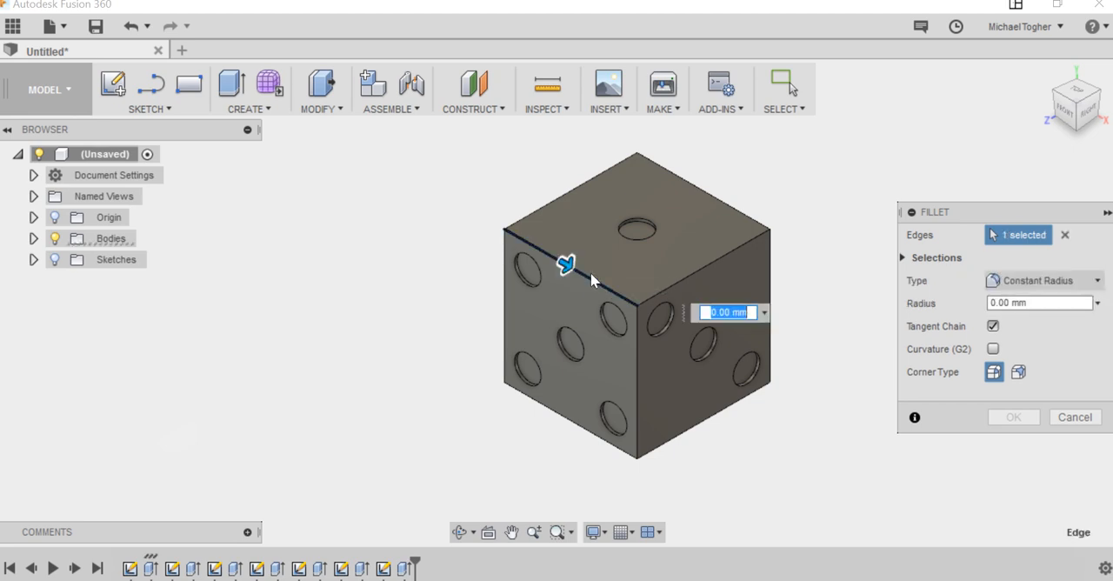
pyautogui.click(685, 277)
pyautogui.click(717, 198)
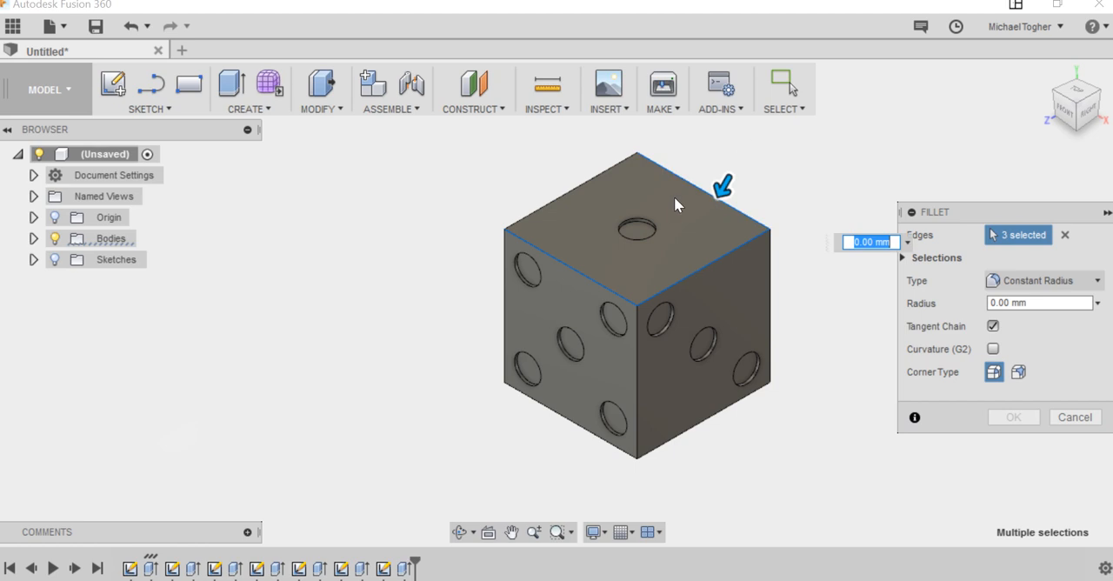
pyautogui.click(577, 185)
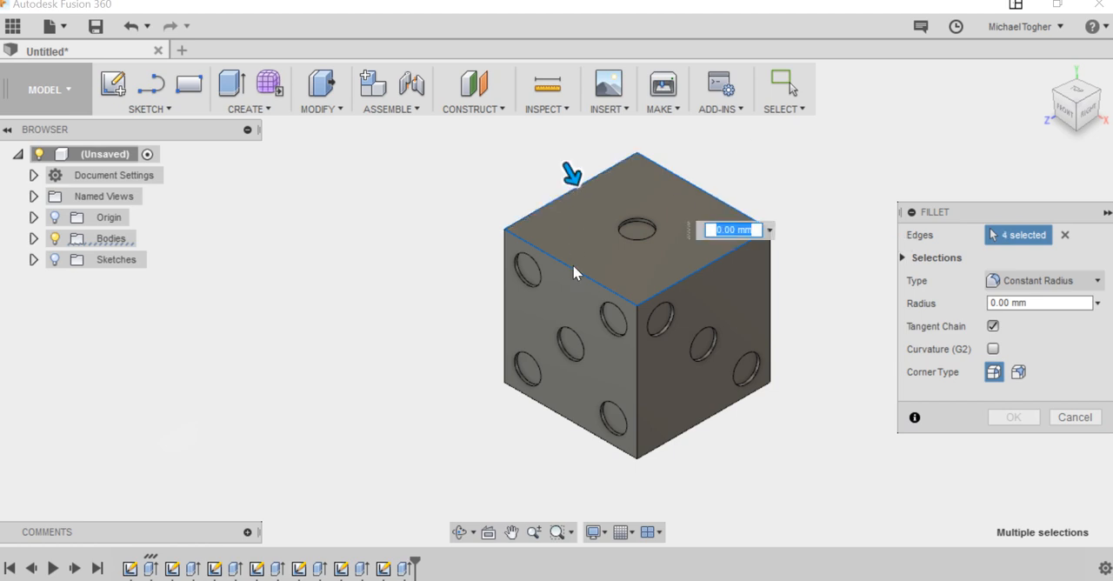
# Step: Add the die's three visible vertical edges and the two visible lower edges to the fillet selection
pyautogui.click(505, 291)
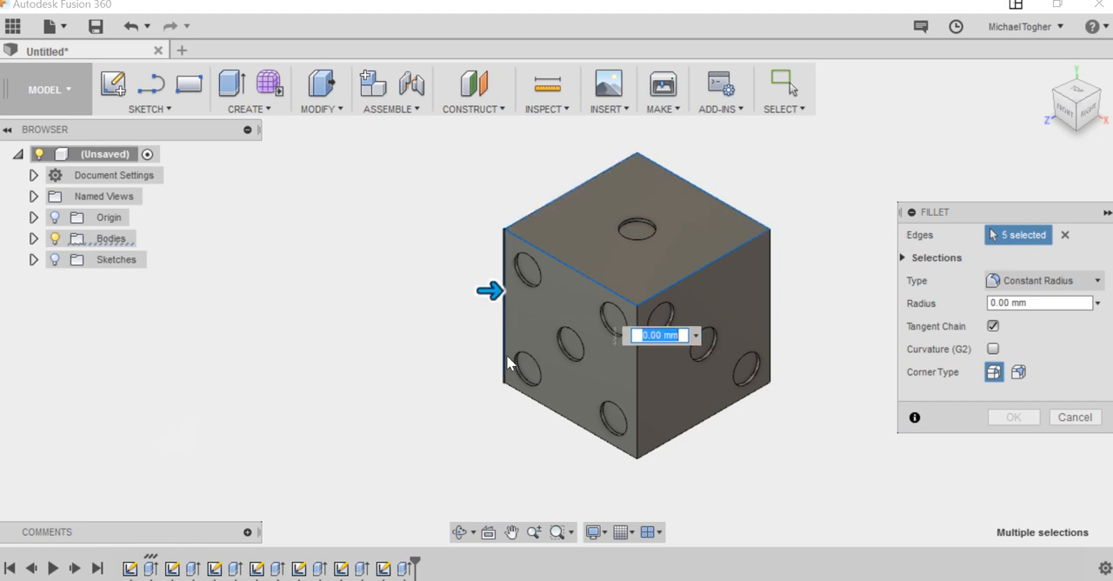
pyautogui.click(536, 400)
pyautogui.click(639, 380)
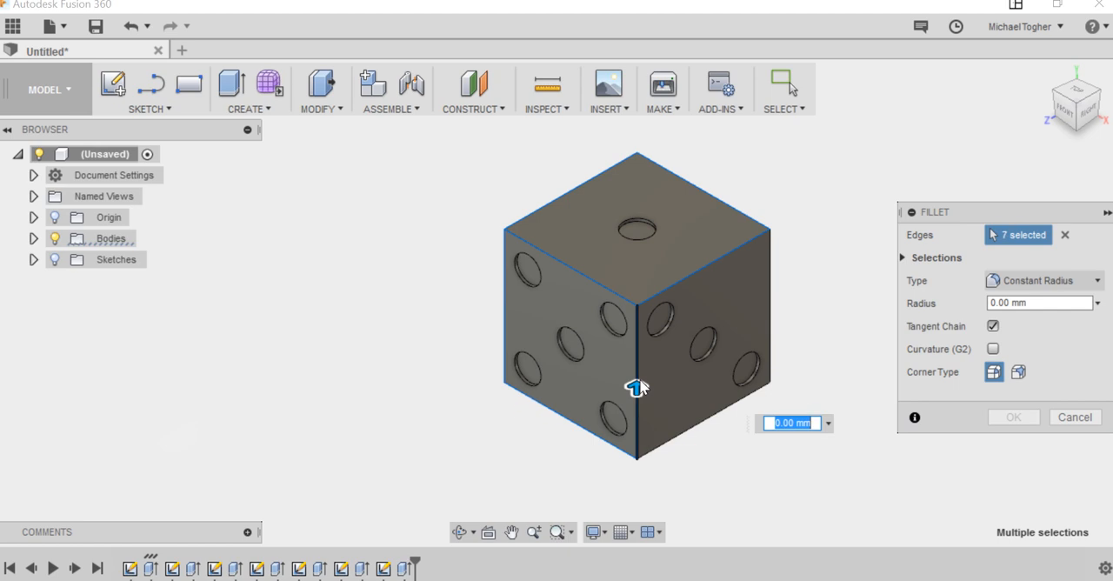
pyautogui.click(705, 418)
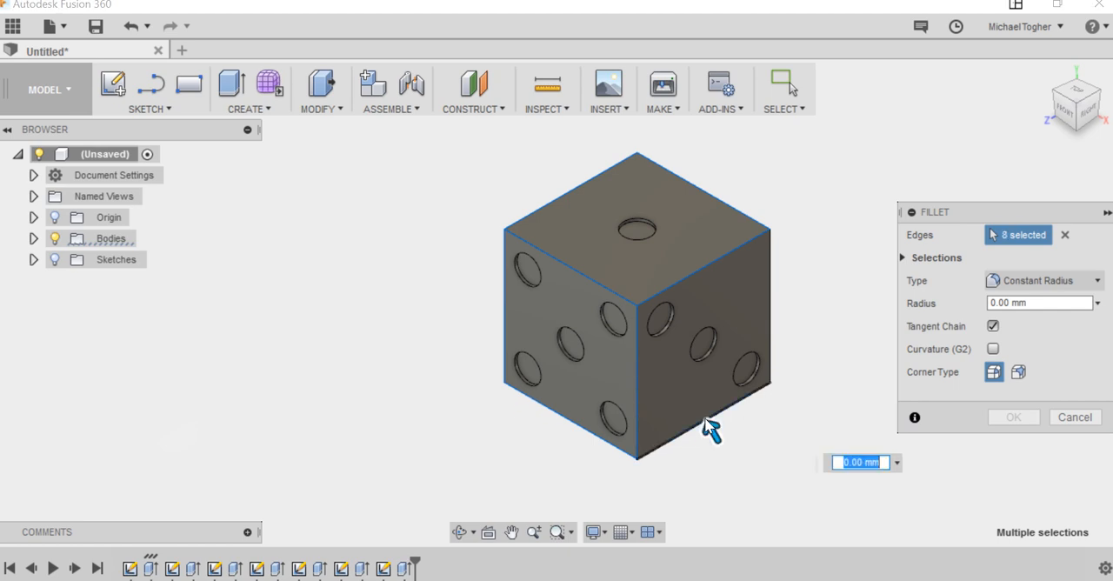
pyautogui.click(773, 335)
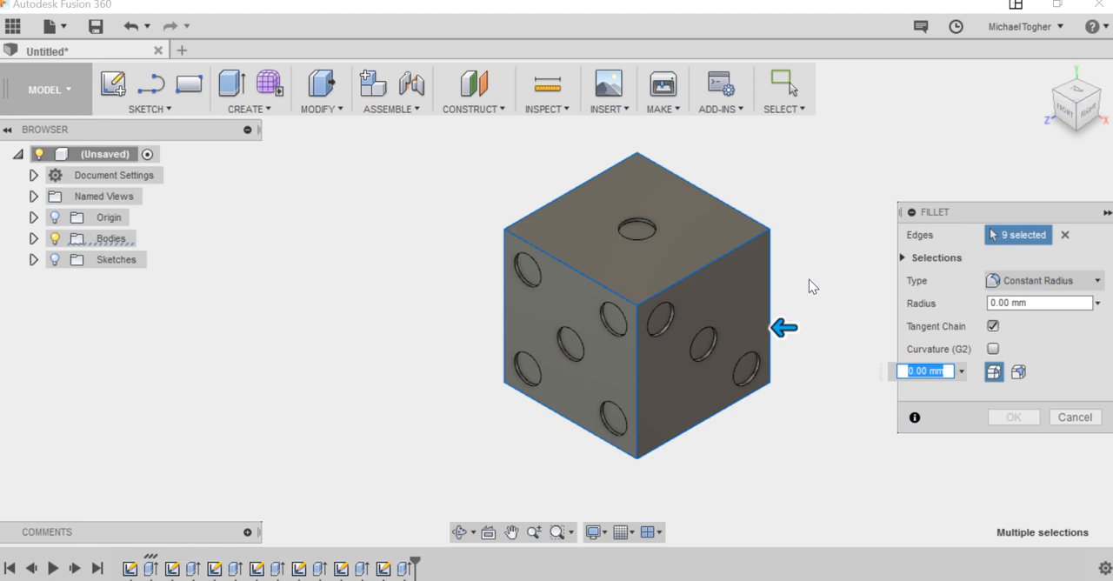
# Step: Add the three remaining hidden edges at the back and underside of the die to the fillet selection
pyautogui.keyDown('shift'); pyautogui.moveTo(812, 296); pyautogui.dragTo(787, 308, button='middle'); pyautogui.keyUp('shift')
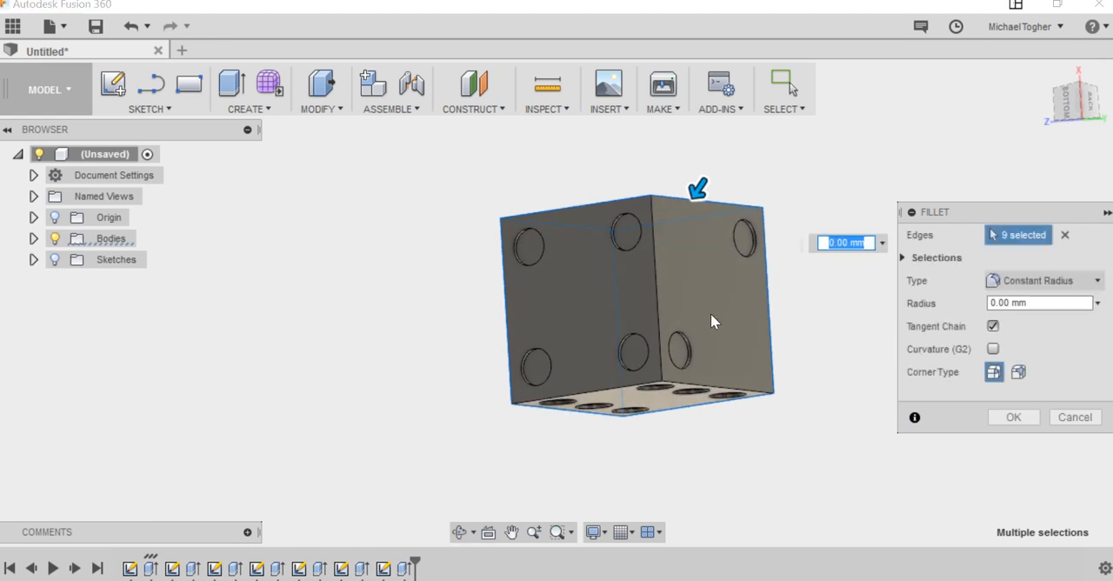
pyautogui.click(659, 295)
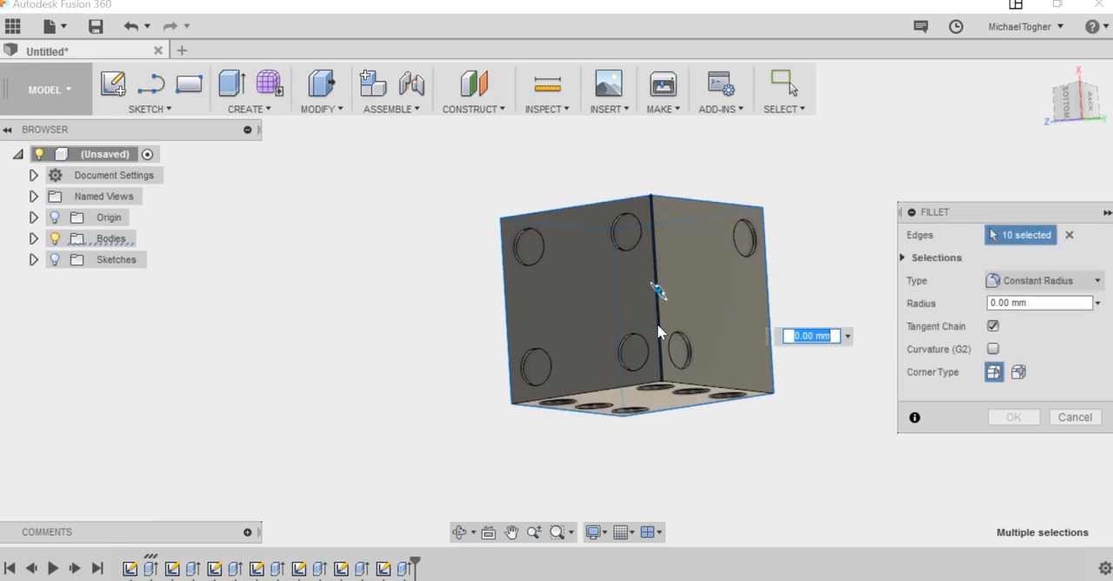
pyautogui.click(613, 391)
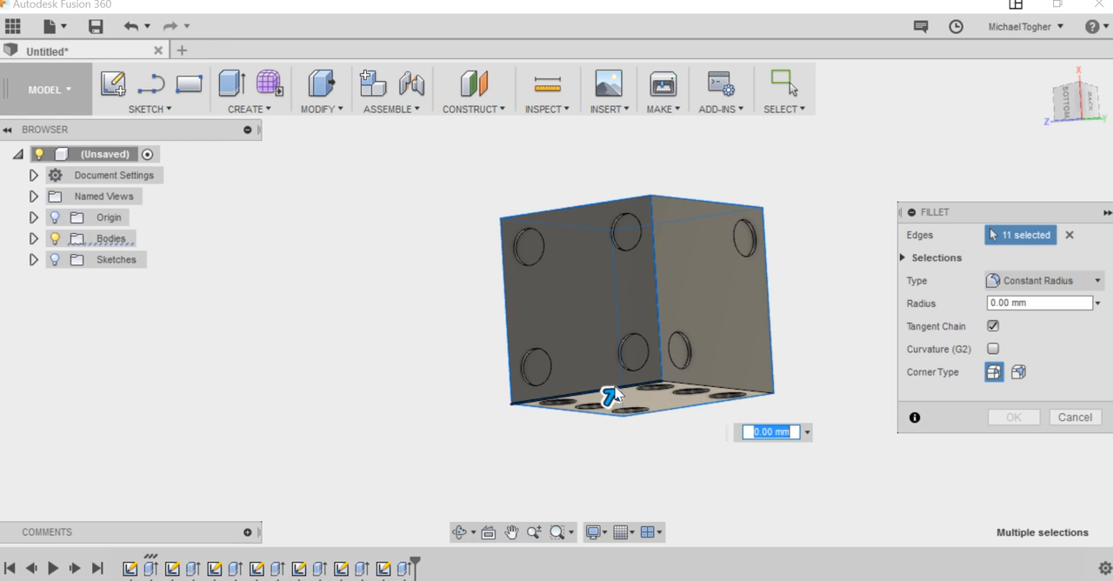
pyautogui.click(727, 393)
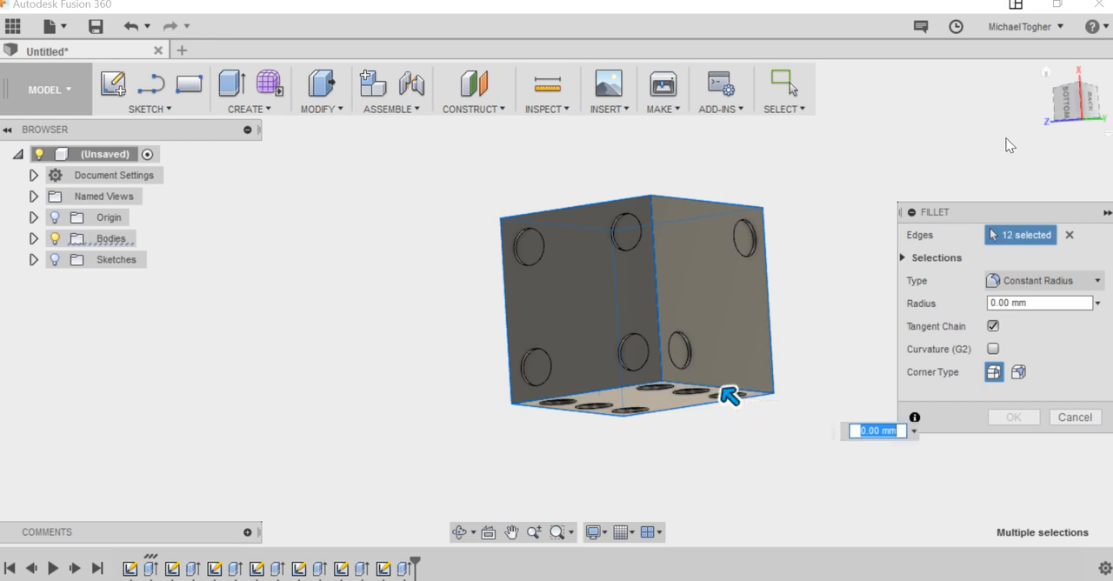
# Step: Set the constant fillet radius to 5 mm and apply it to all twelve selected edges
pyautogui.click(1047, 73)
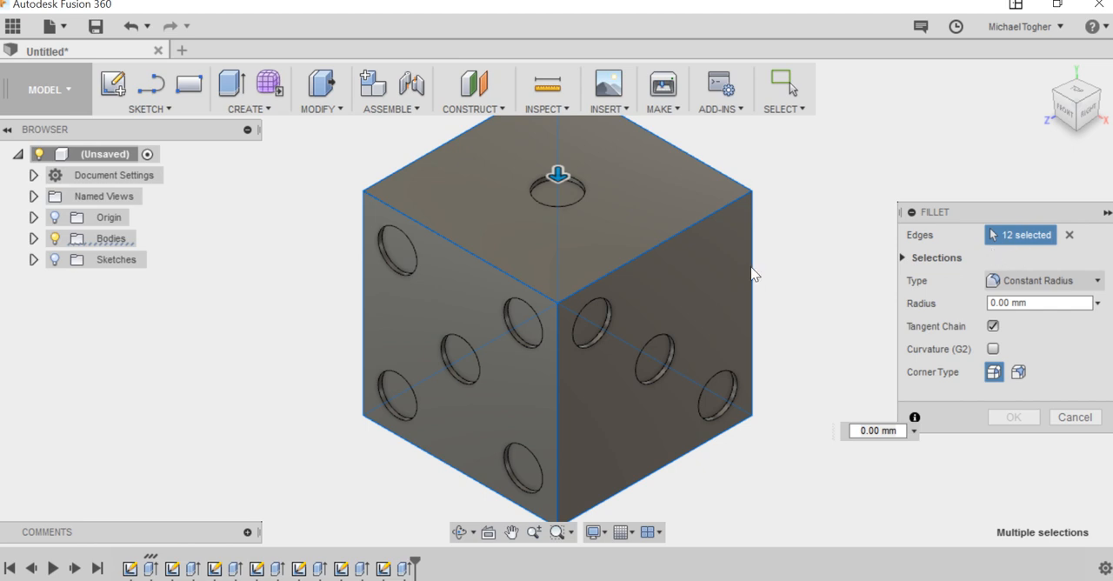
pyautogui.click(1027, 303)
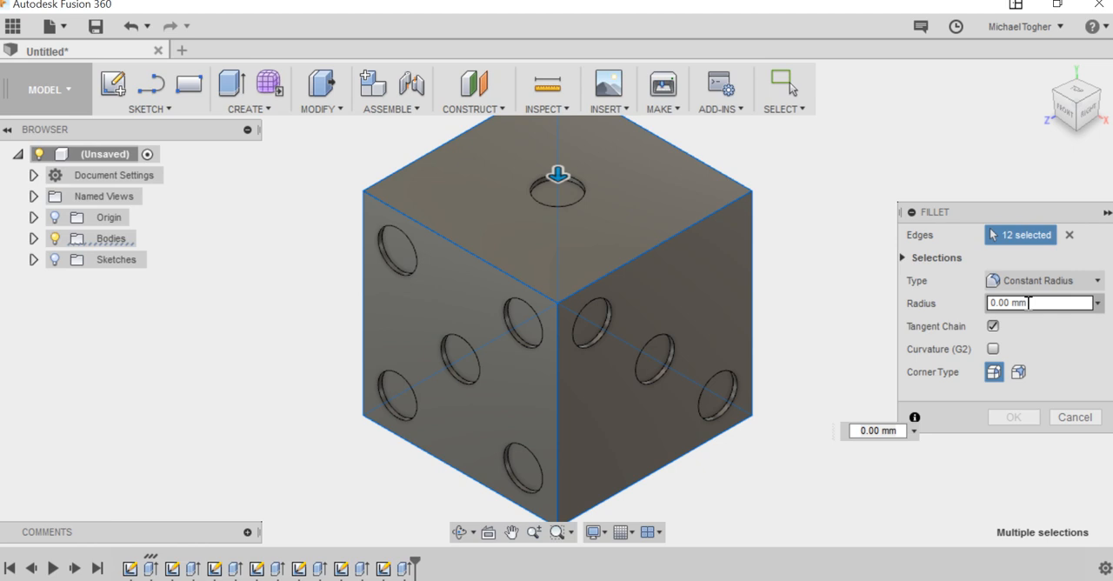
pyautogui.moveTo(1028, 302); pyautogui.dragTo(987, 304)
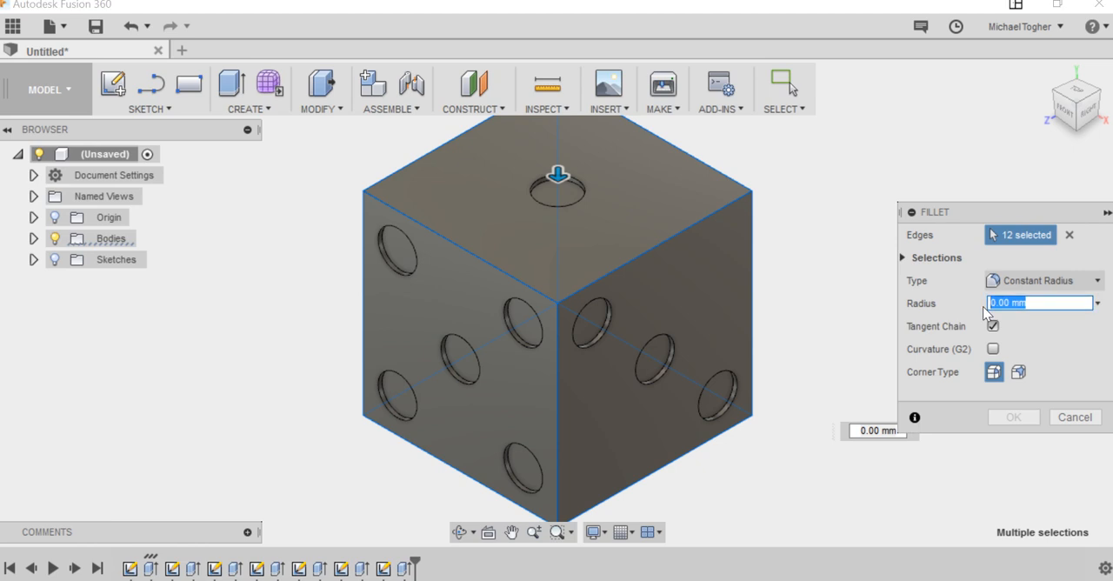
pyautogui.press('BackSpace')
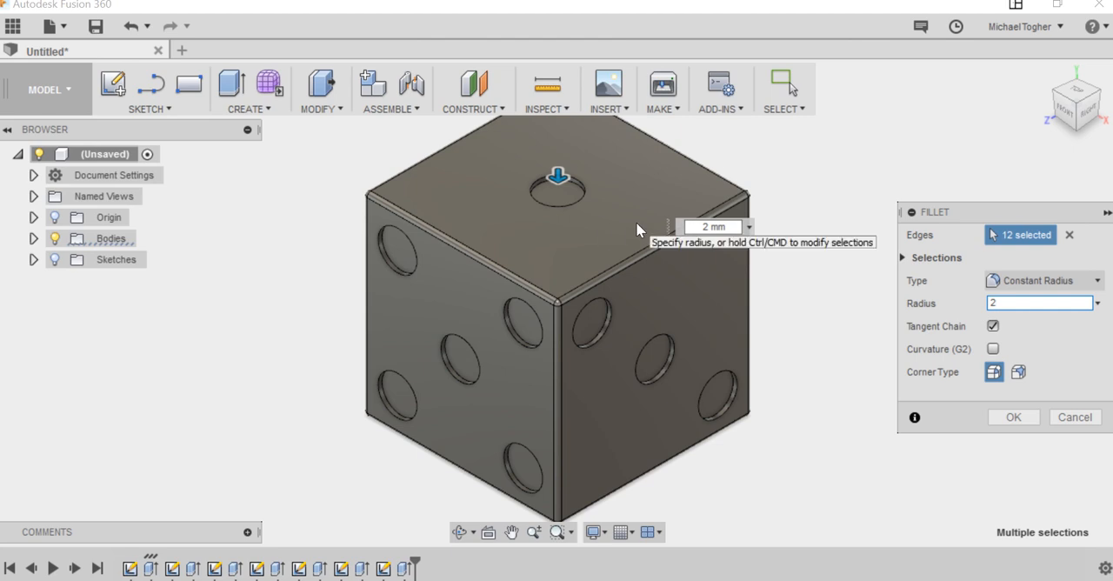
pyautogui.press('BackSpace')
pyautogui.write('3')
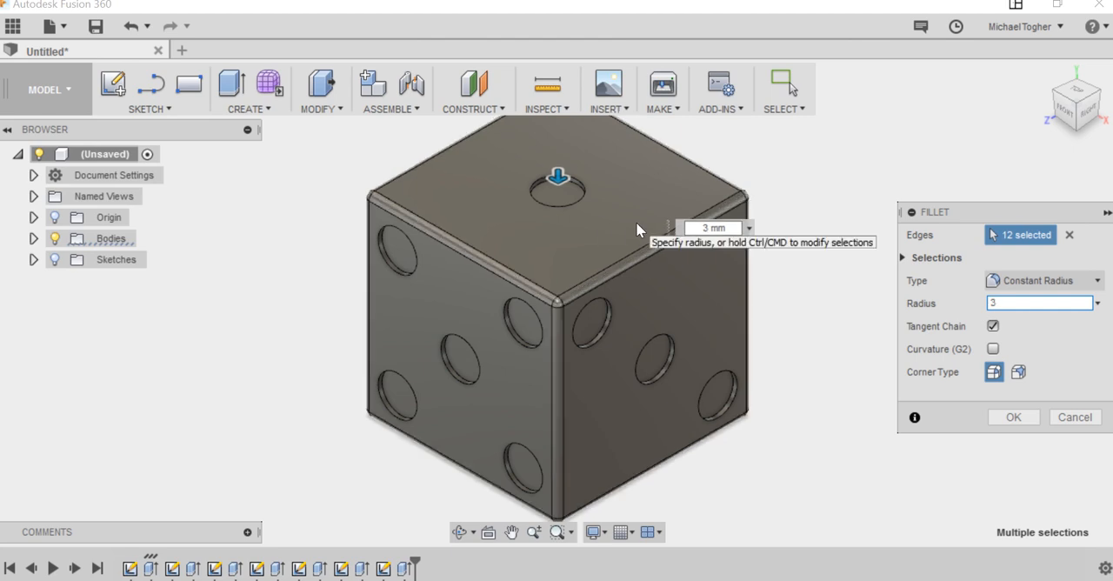
pyautogui.press('BackSpace')
pyautogui.write('5')
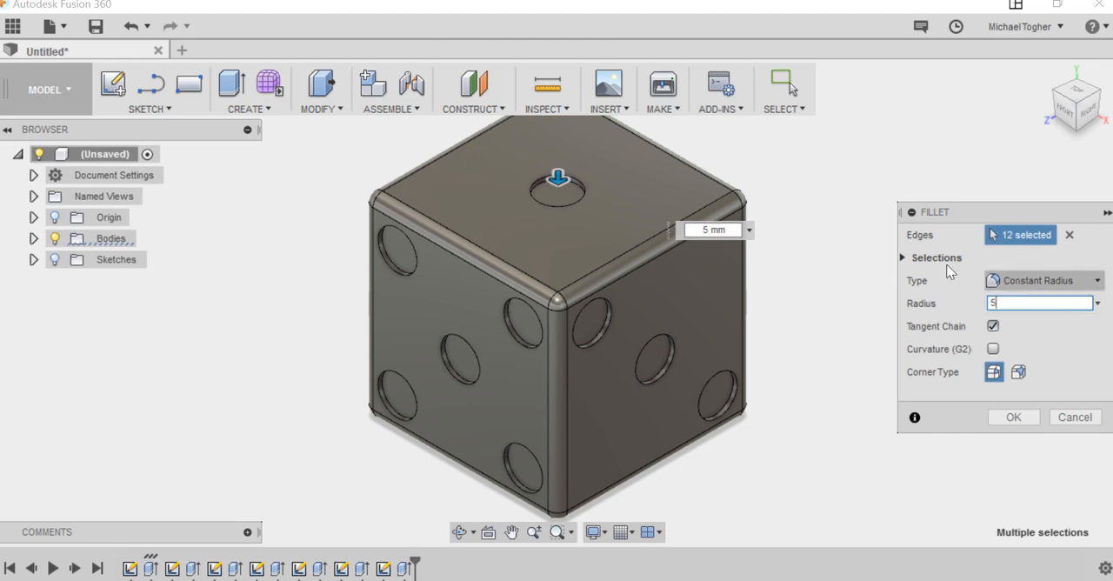
pyautogui.click(1013, 417)
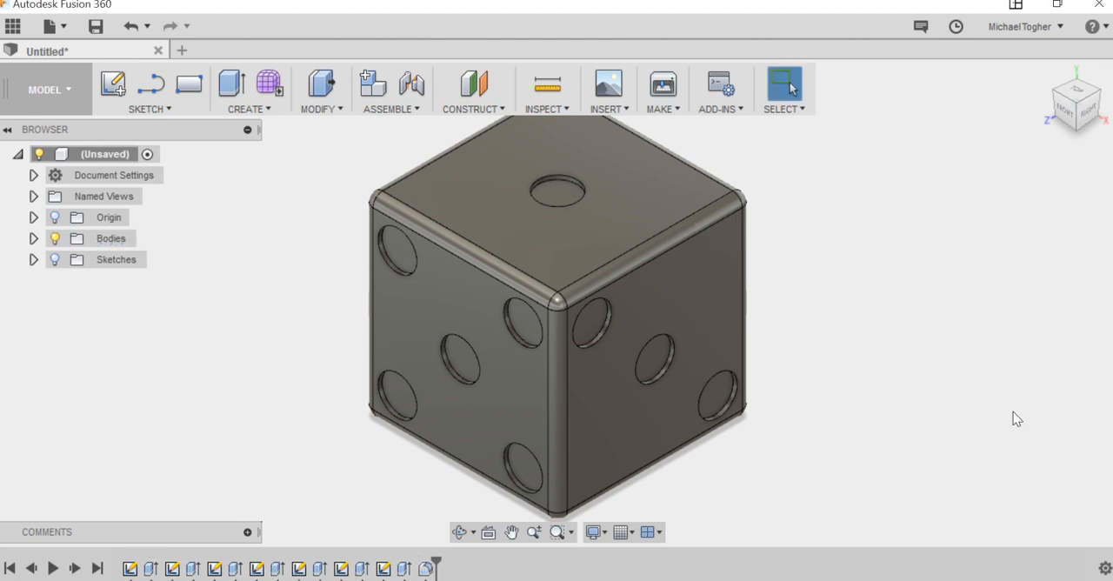
# Step: Apply the opaque Plastic - Glossy (White) appearance to the whole die body
pyautogui.scroll(-2, 784, 306)
pyautogui.moveTo(824, 310); pyautogui.dragTo(774, 323, button='middle')
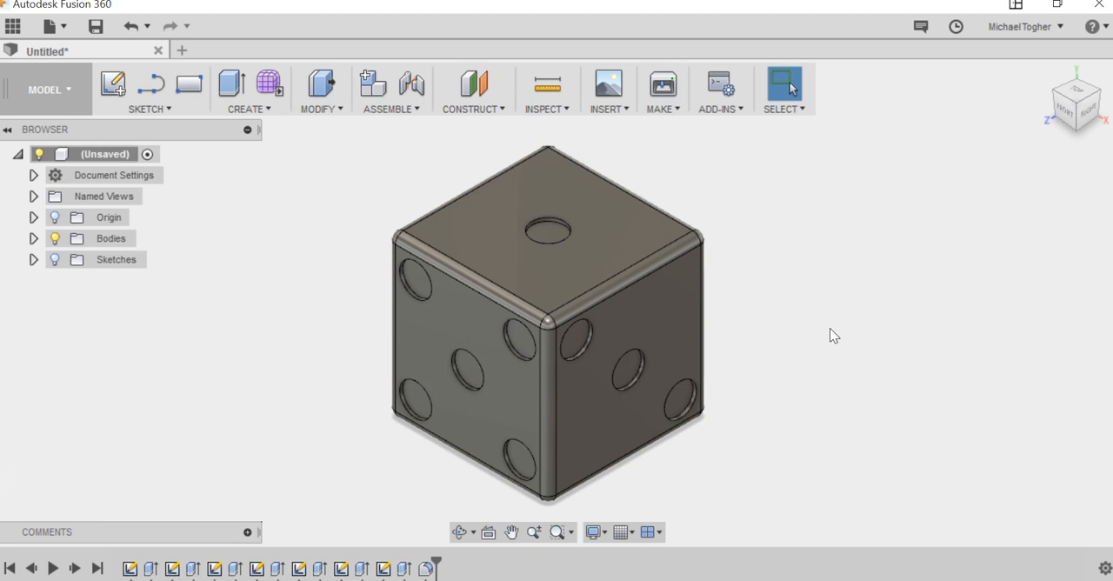
pyautogui.press('a')
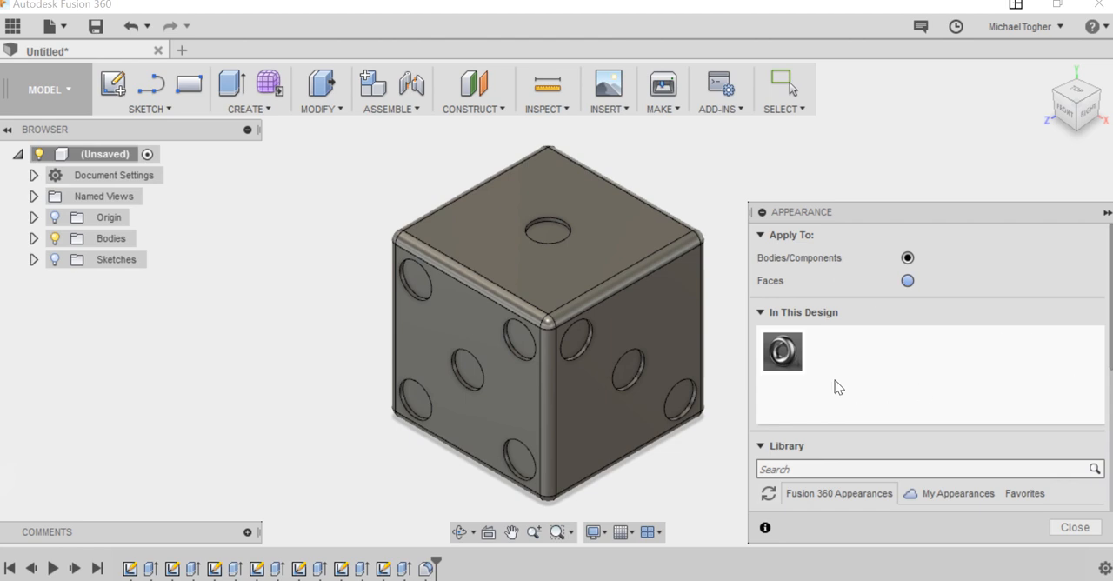
pyautogui.scroll(-1, 835, 387)
pyautogui.scroll(-3, 835, 379)
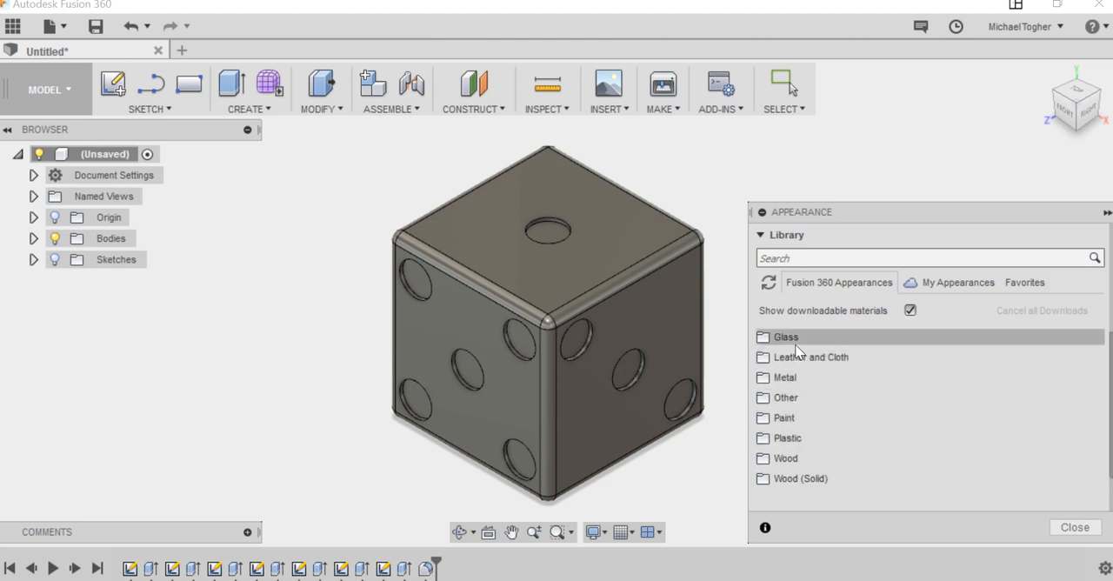
pyautogui.click(788, 439)
pyautogui.scroll(-1, 795, 435)
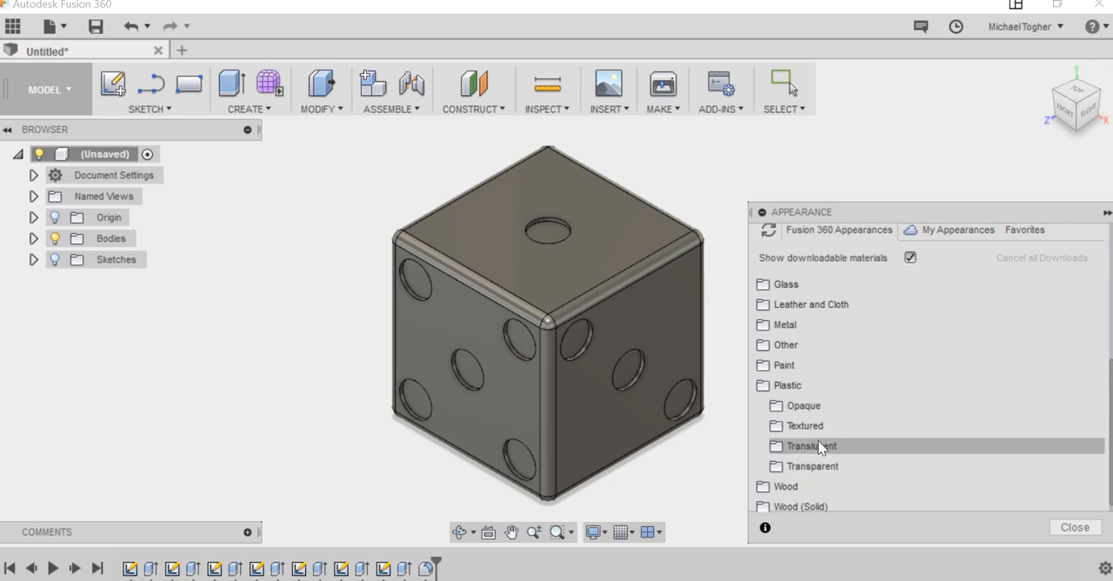
pyautogui.click(816, 404)
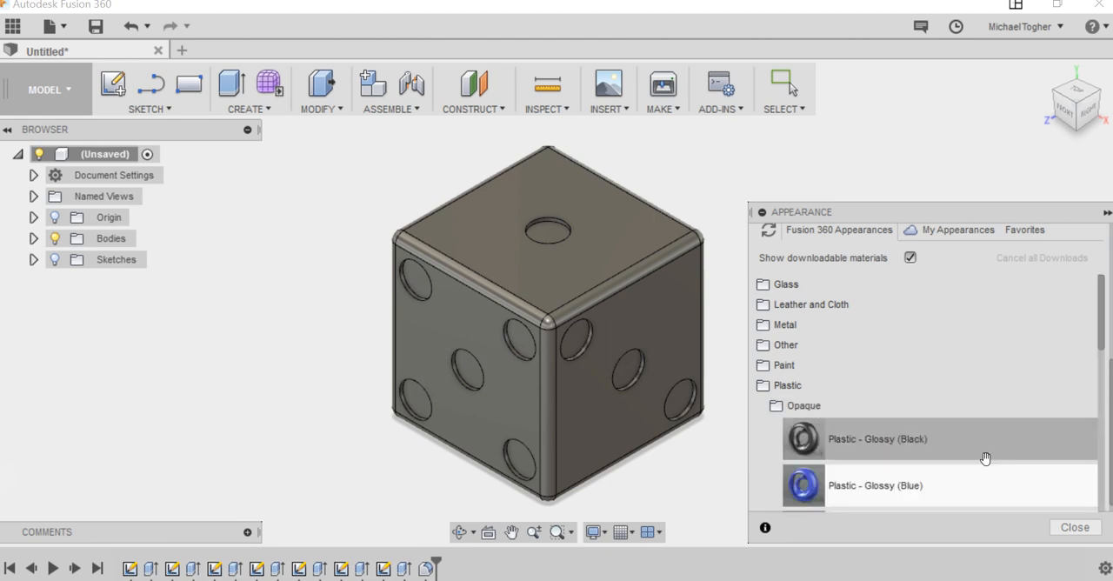
pyautogui.scroll(-3, 983, 456)
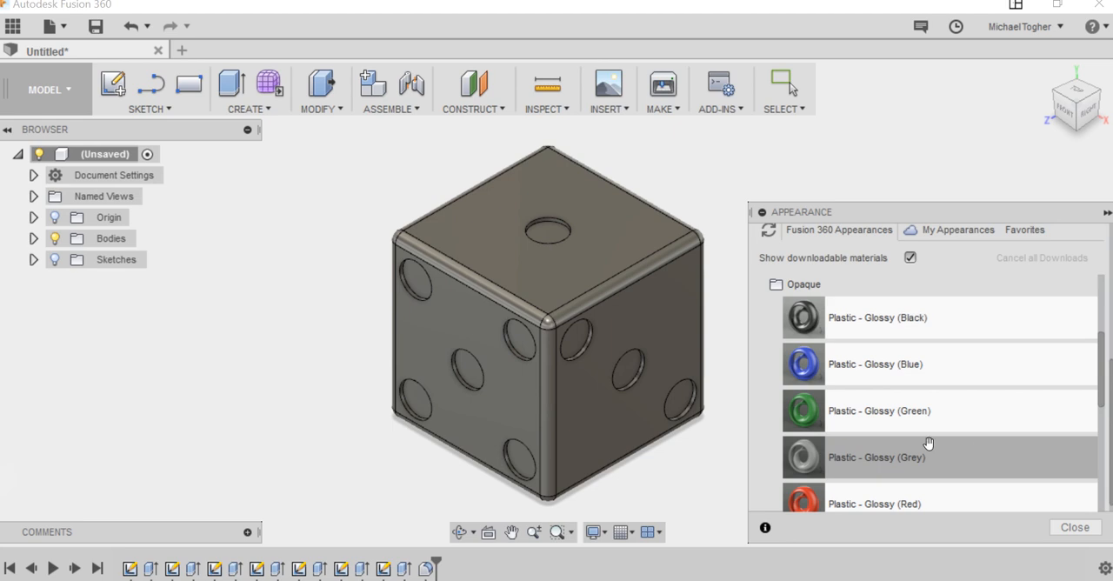
pyautogui.scroll(-6, 923, 445)
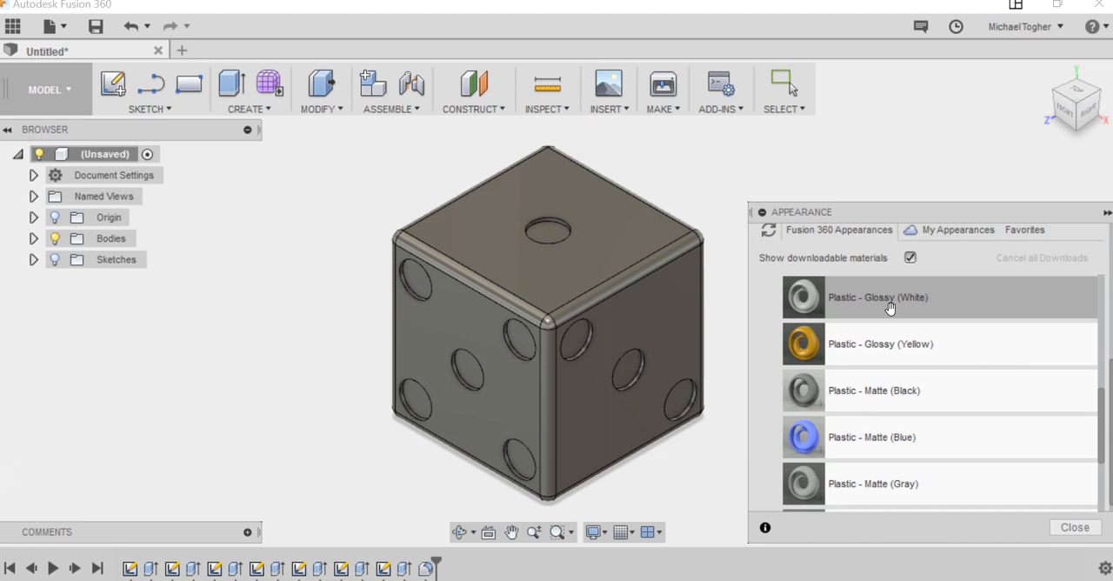
pyautogui.moveTo(889, 306); pyautogui.dragTo(607, 259)
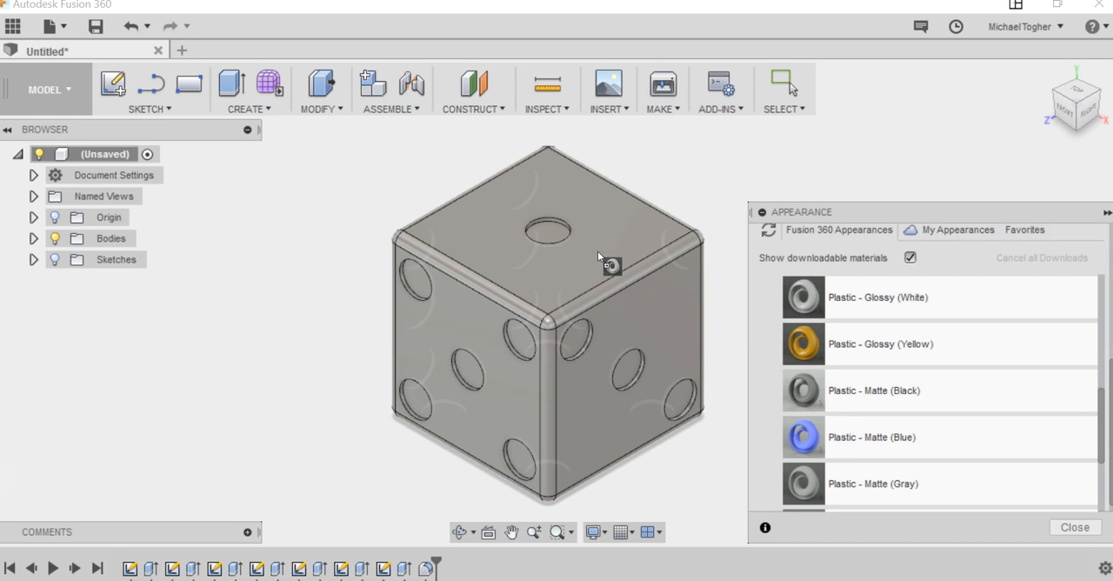
pyautogui.moveTo(598, 251); pyautogui.dragTo(597, 251)
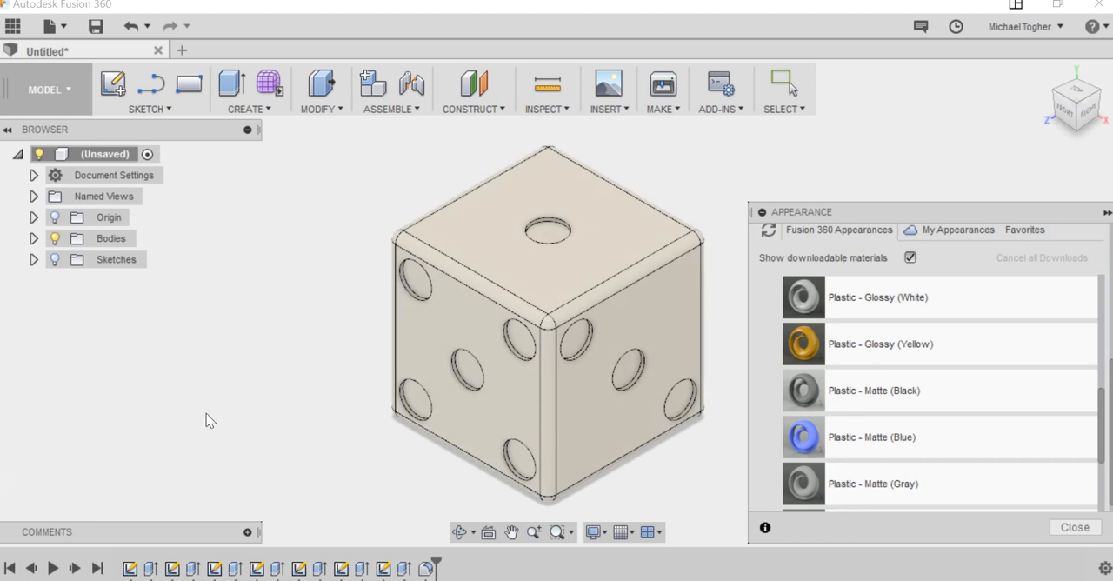
# Step: Try the Plastic - Matte (White) appearance on the die body
pyautogui.scroll(-3, 1068, 484)
pyautogui.moveTo(1069, 483); pyautogui.dragTo(565, 369)
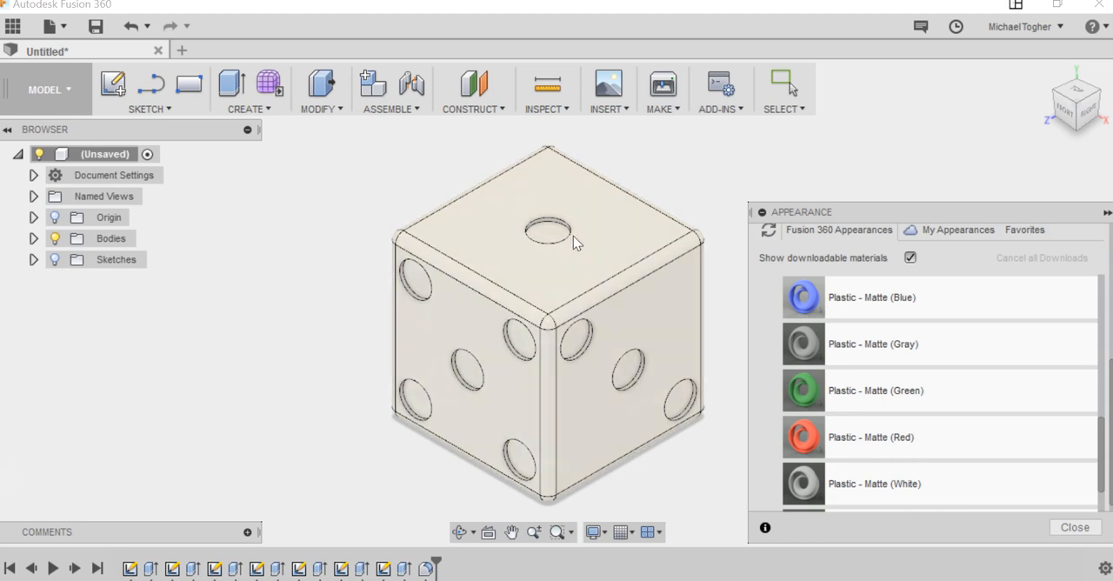
pyautogui.scroll(10, 960, 413)
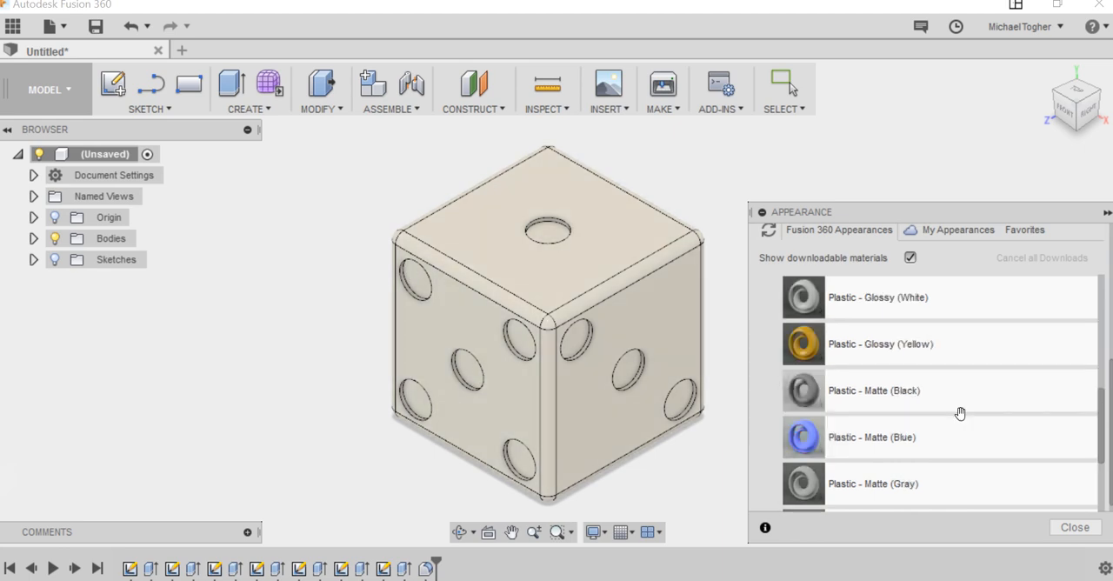
# Step: Set appearances to apply to faces and give the single pip on the die's top face Plastic - Glossy (Black)
pyautogui.scroll(5, 962, 415)
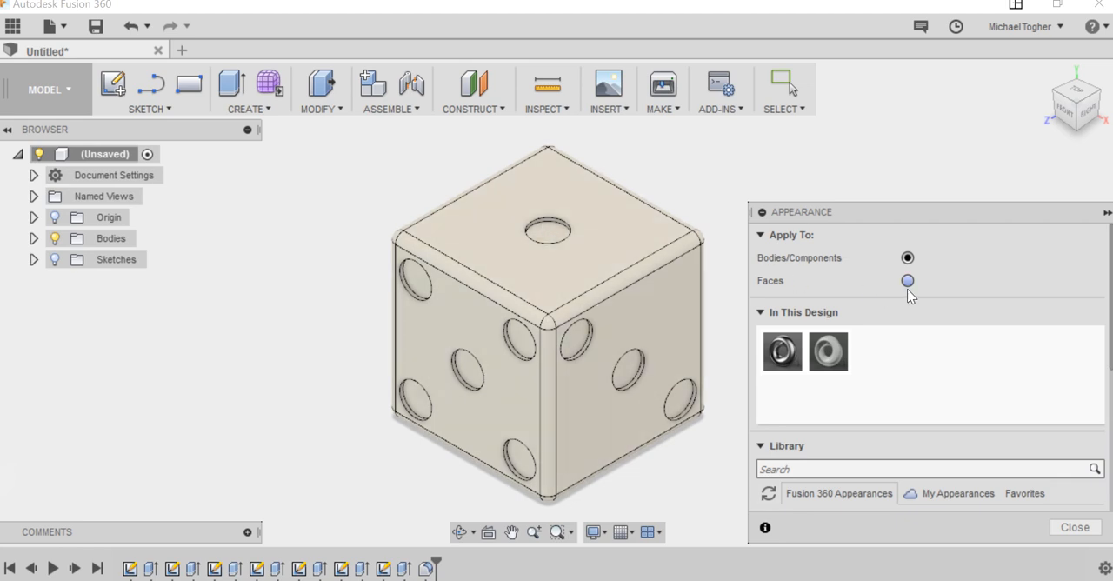
pyautogui.click(908, 281)
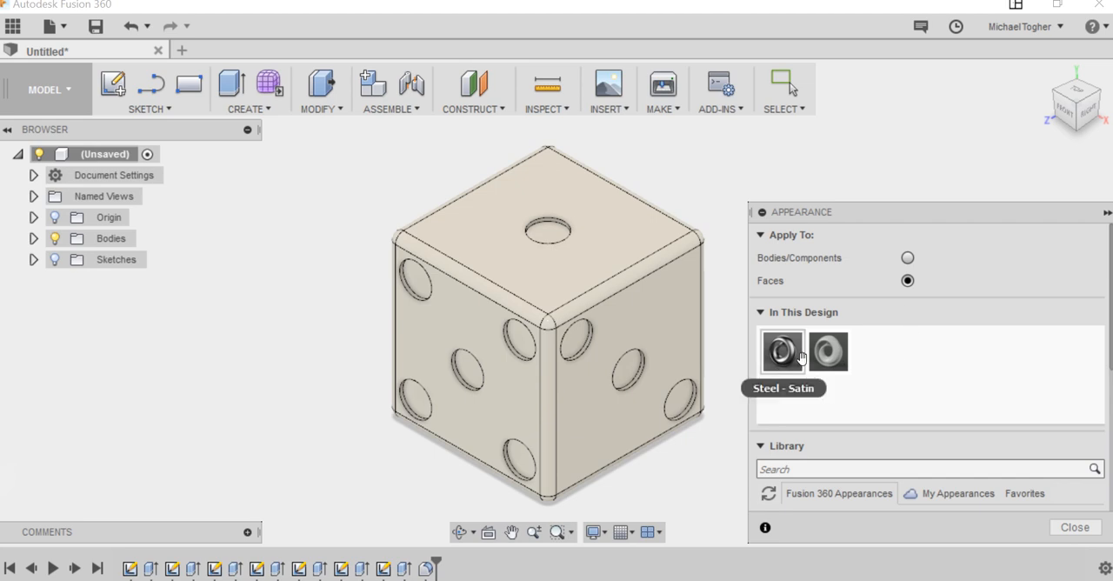
pyautogui.scroll(-5, 968, 373)
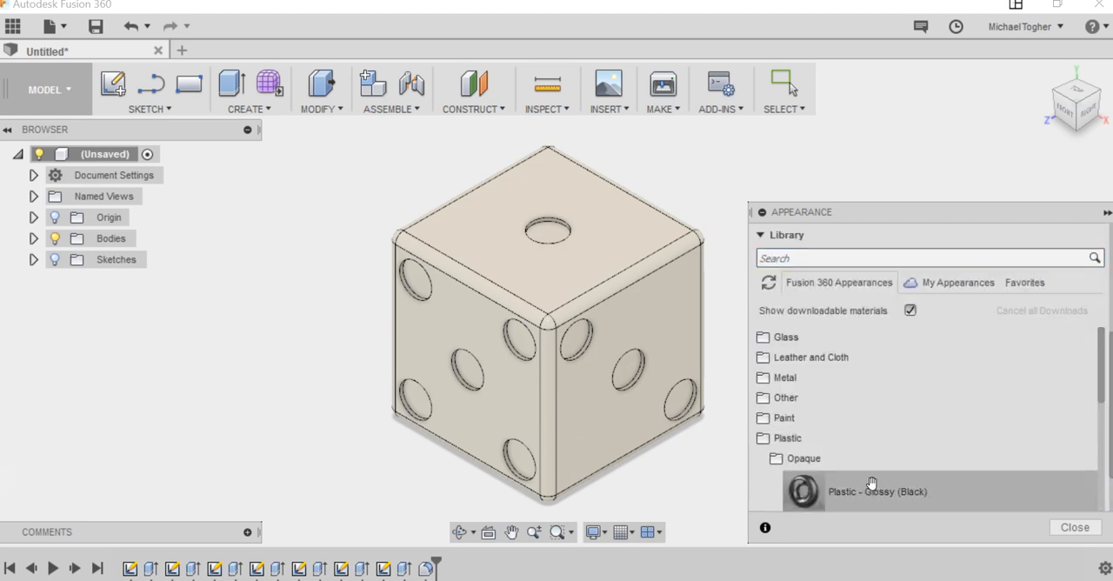
pyautogui.scroll(-3, 866, 496)
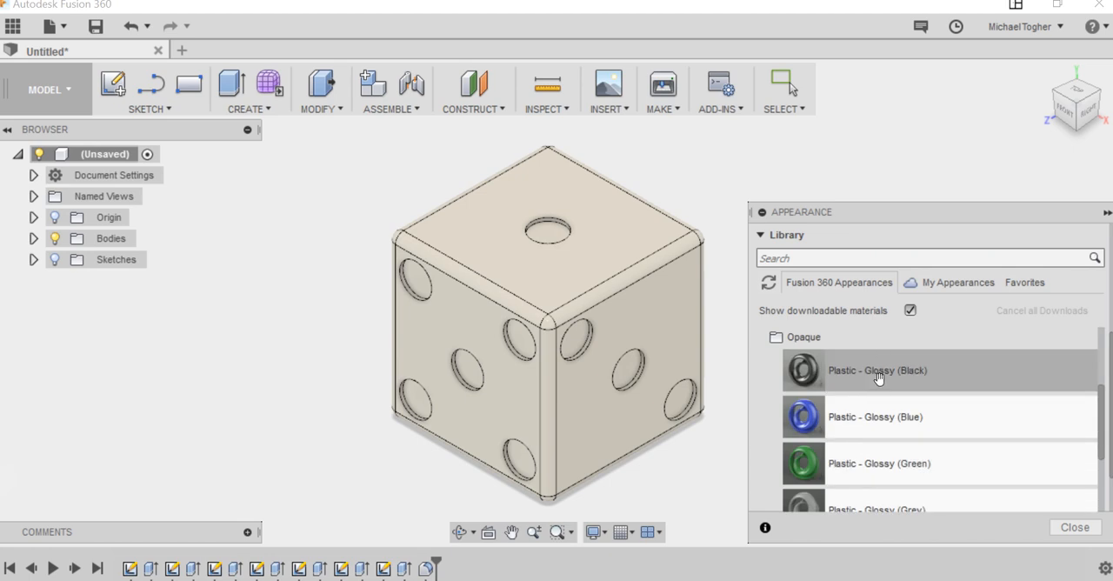
pyautogui.moveTo(878, 374); pyautogui.dragTo(553, 235)
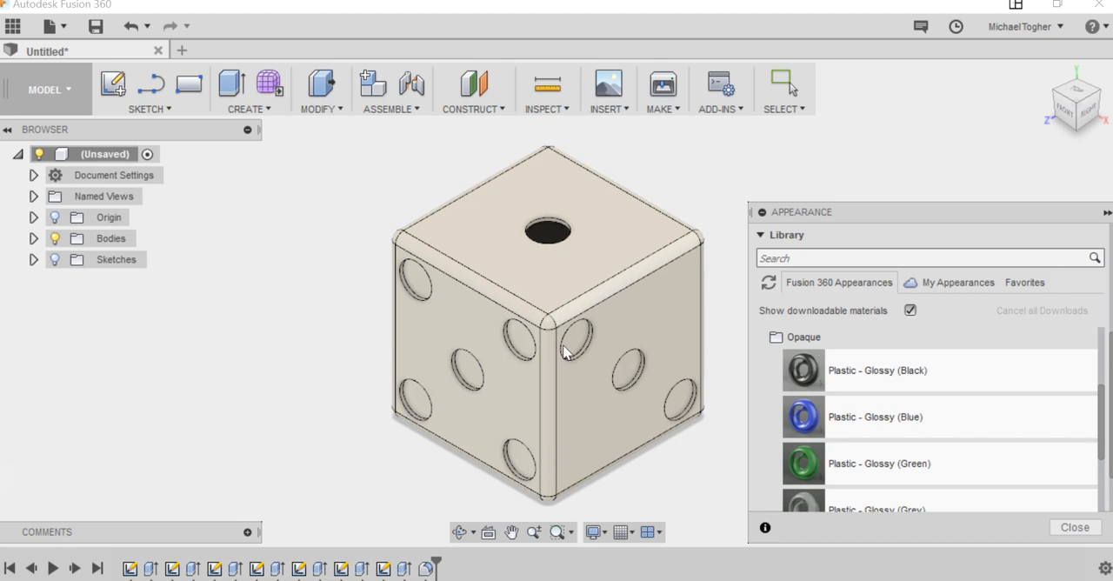
# Step: Apply Plastic - Glossy (Black) to the three pips on the die's right face and the five pips on its front face
pyautogui.moveTo(878, 417); pyautogui.dragTo(681, 399)
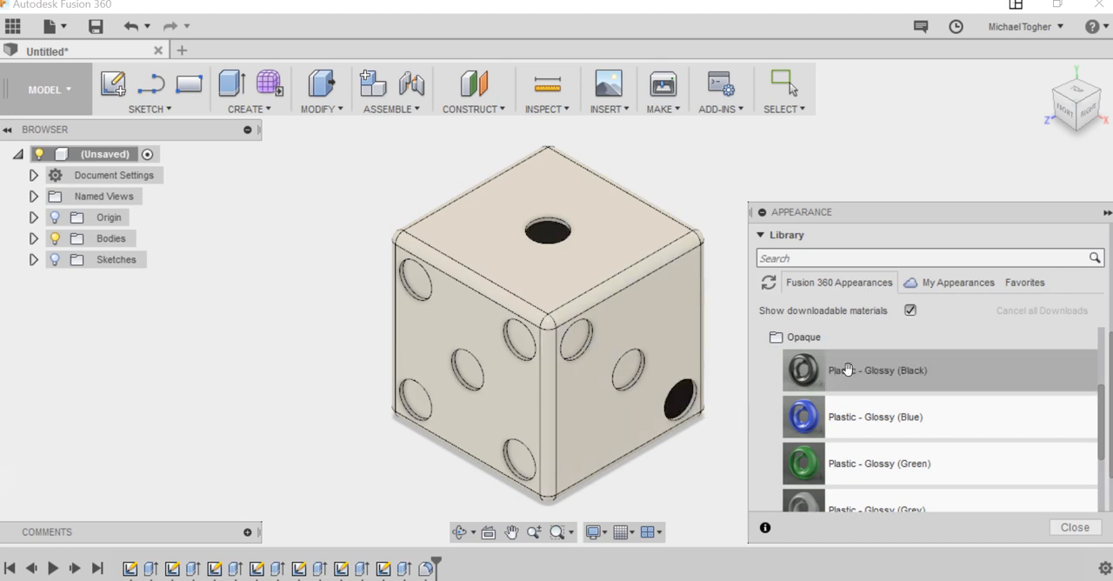
pyautogui.moveTo(843, 370); pyautogui.dragTo(634, 366)
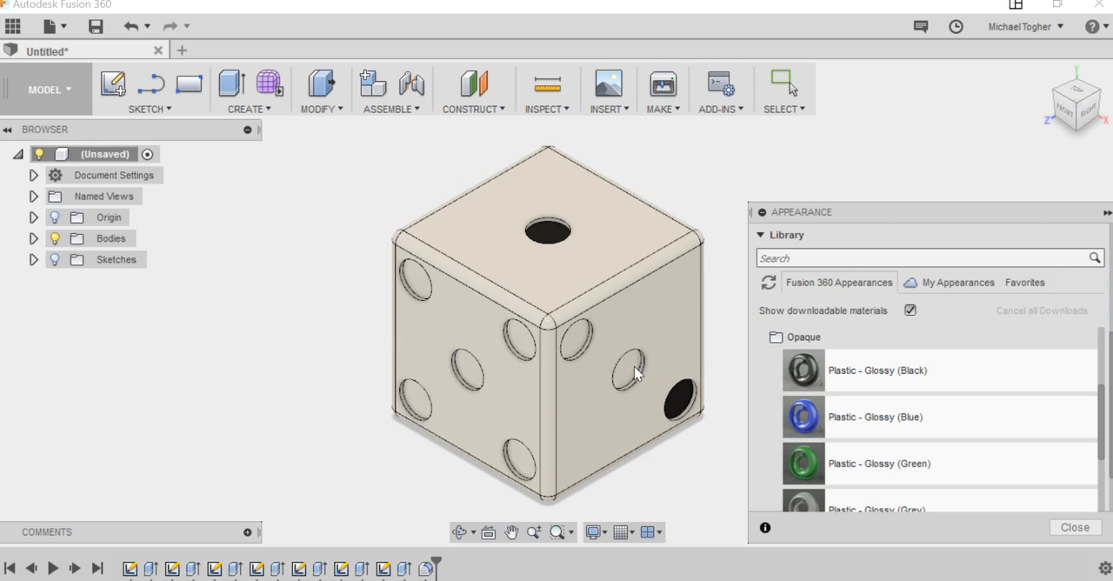
pyautogui.moveTo(906, 369); pyautogui.dragTo(418, 399)
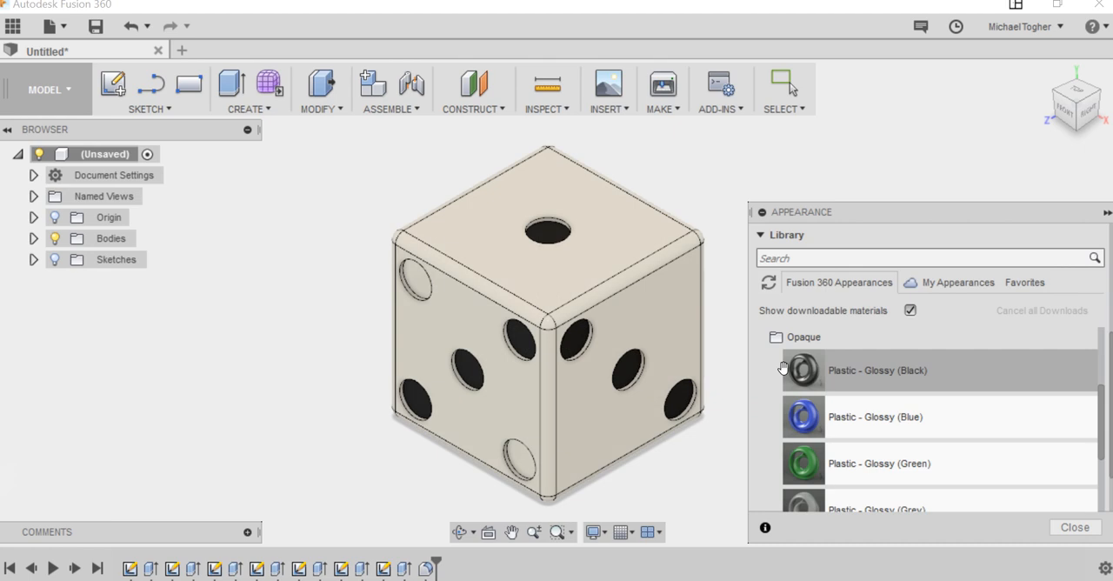
pyautogui.moveTo(801, 368); pyautogui.dragTo(411, 284)
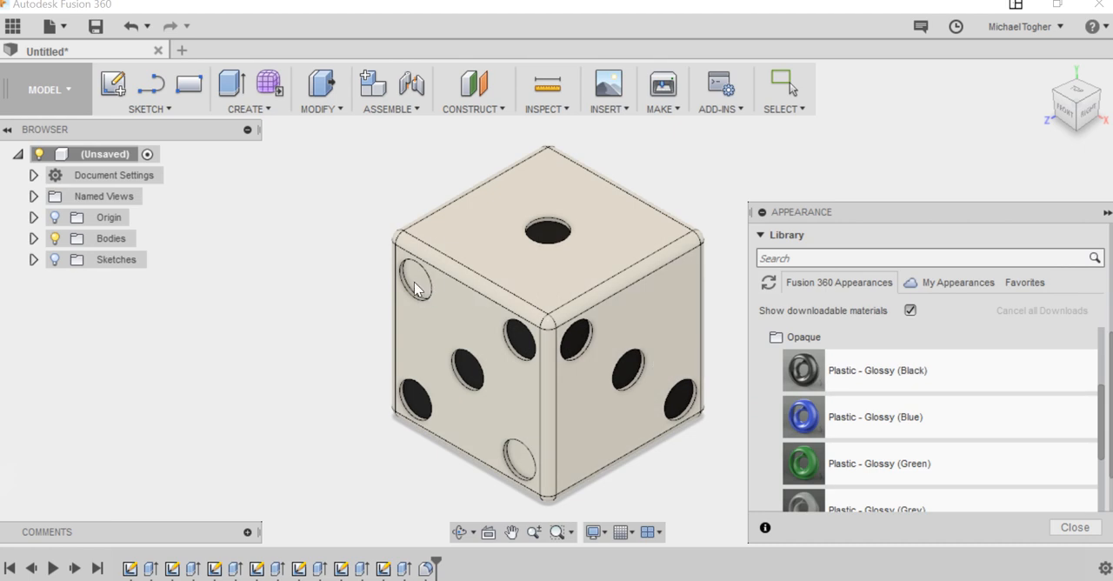
pyautogui.moveTo(887, 370); pyautogui.dragTo(524, 458)
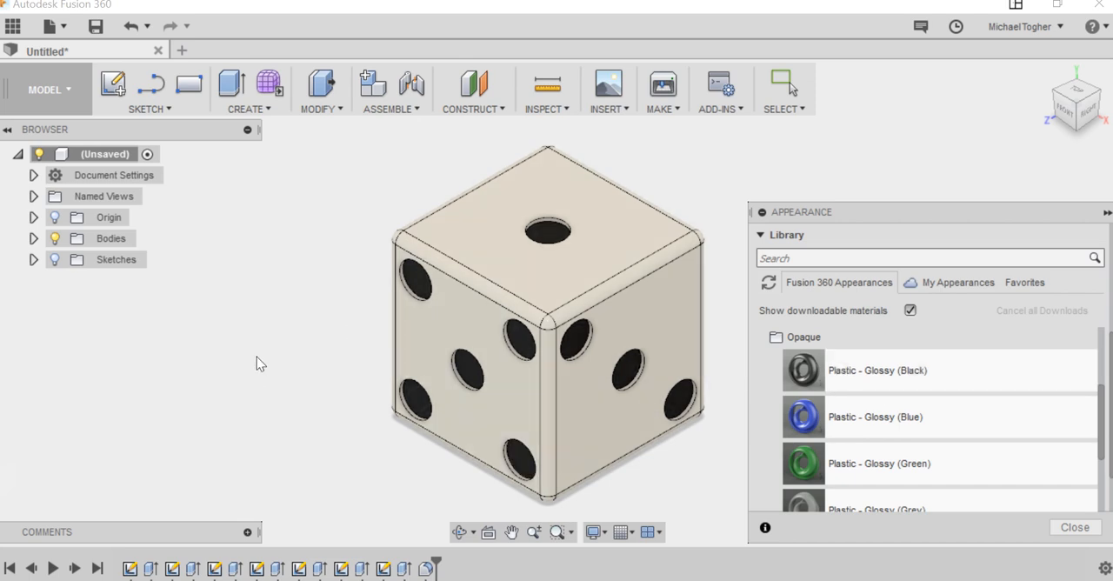